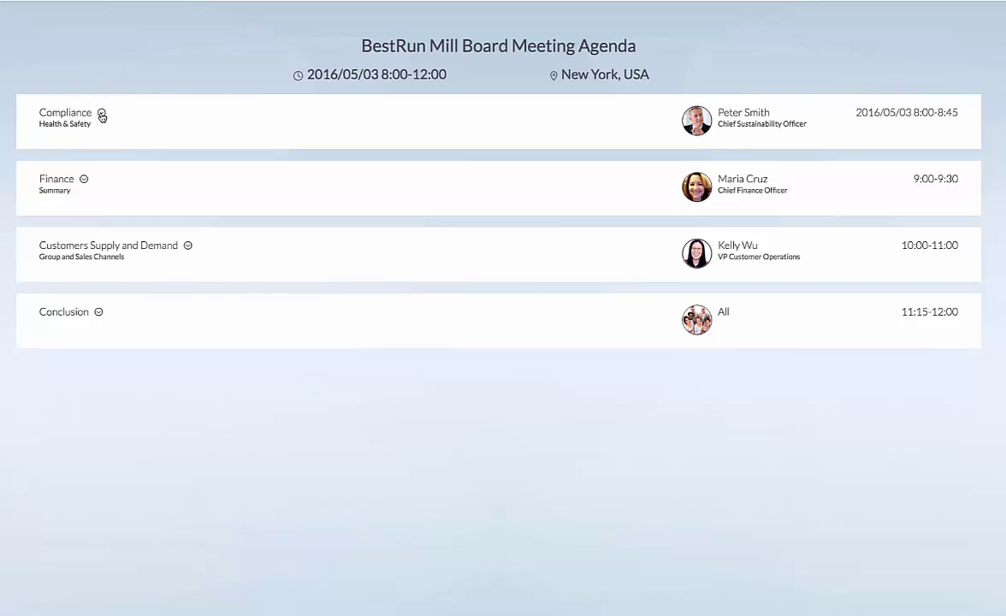
- Expand the Compliance agenda item to reveal its Compliance story tile
click(102, 115)
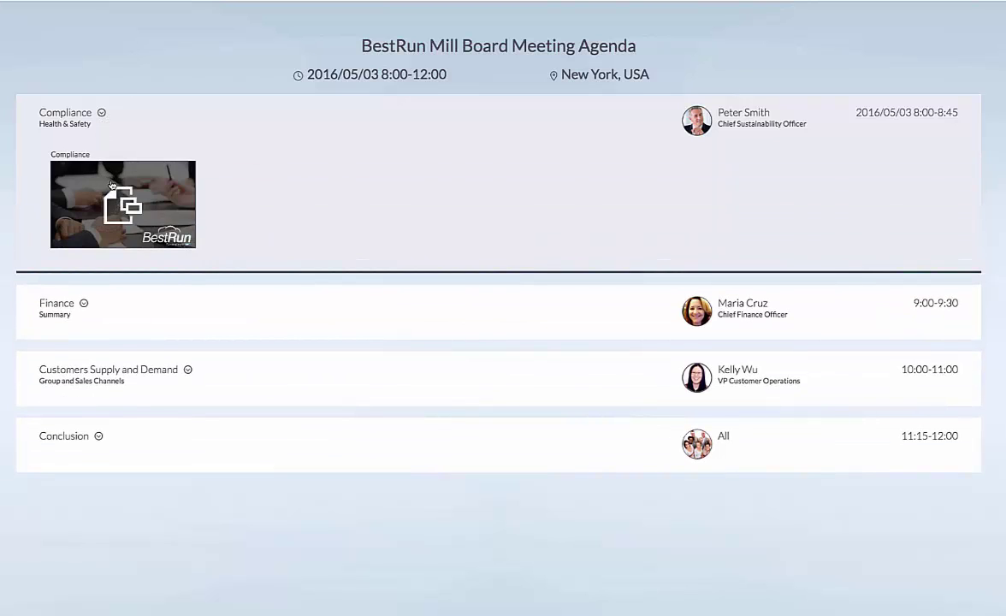
- Open the Compliance Overview story and exclude 2006 from the LTIFR chart
click(160, 183)
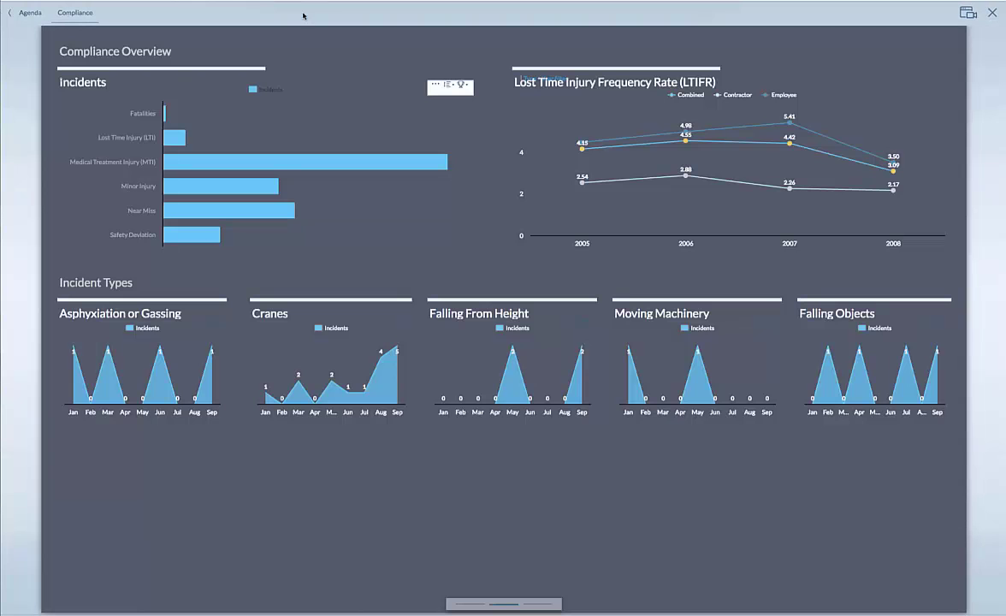
mouse_move(301, 164)
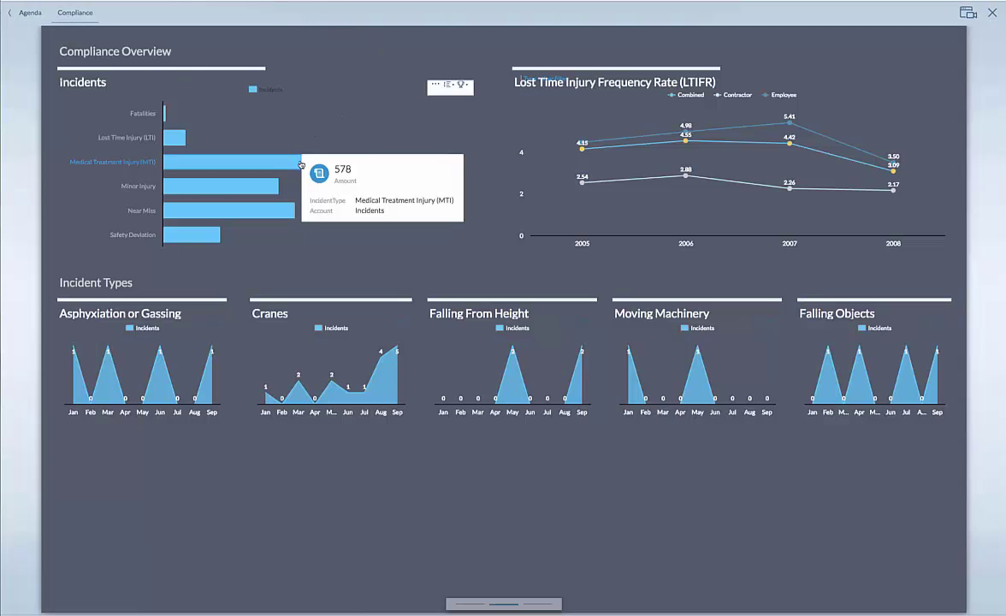
mouse_move(173, 139)
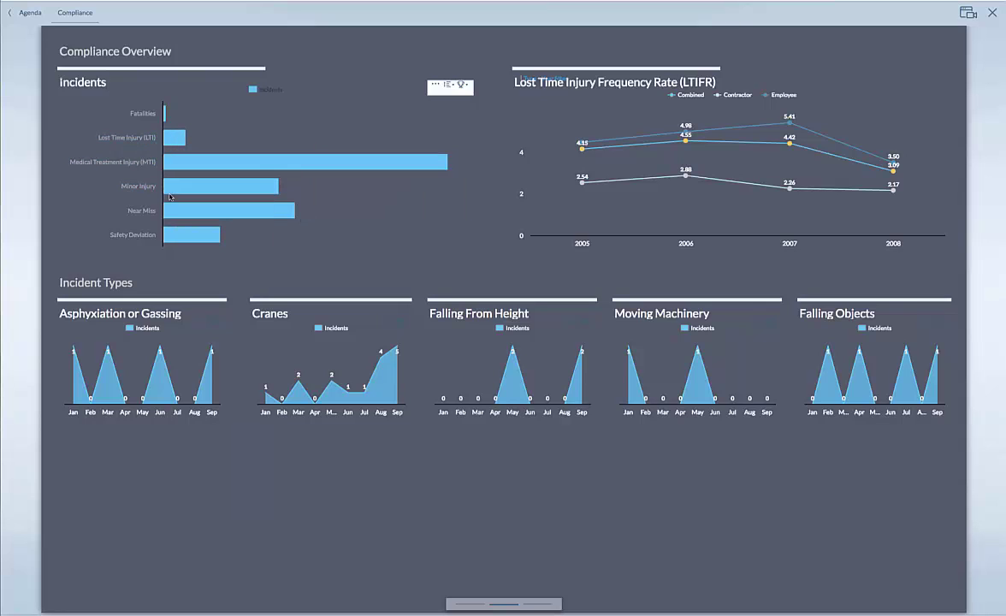
mouse_move(174, 194)
mouse_move(687, 176)
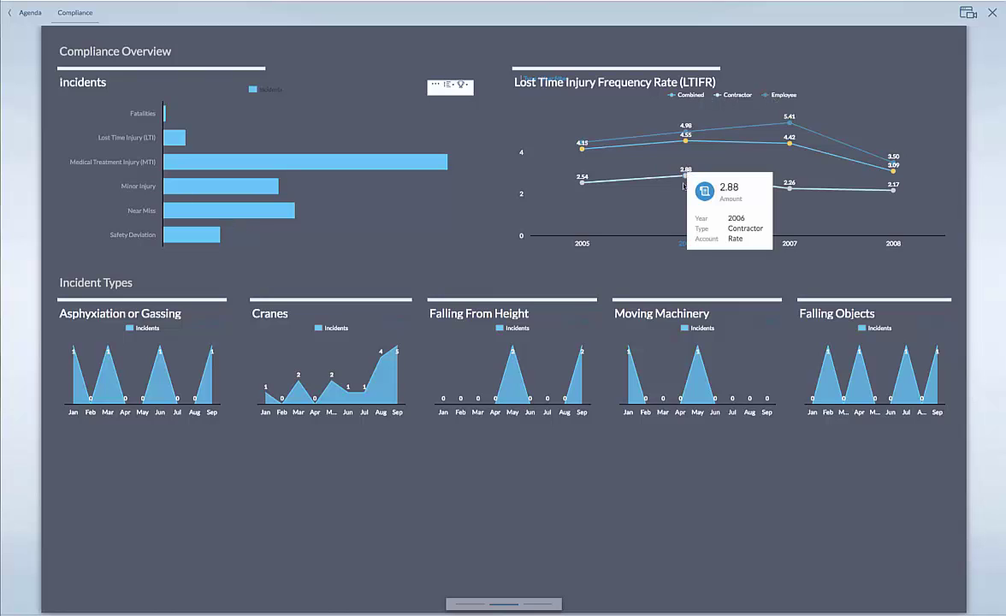
click(687, 245)
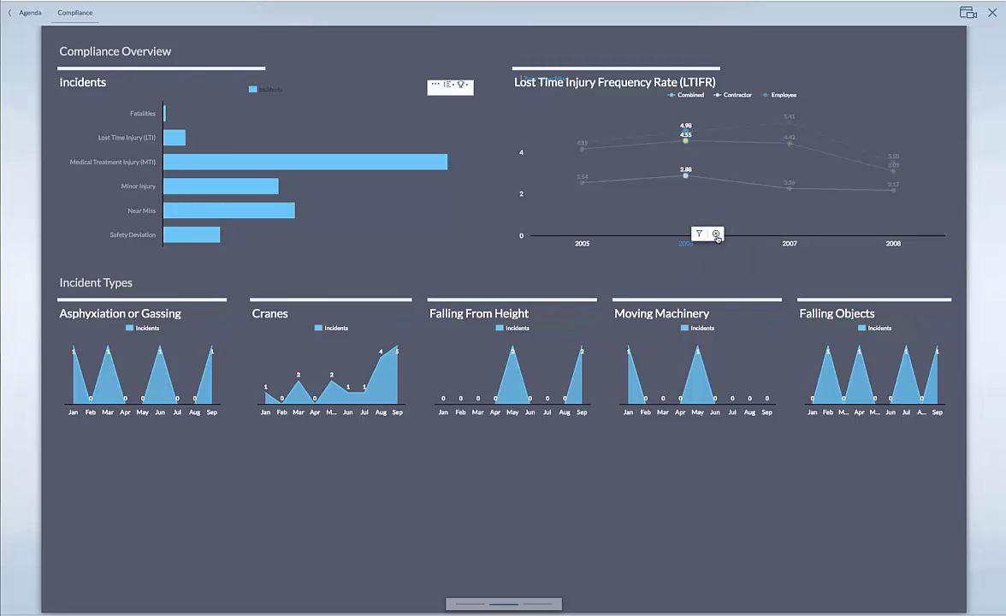
click(716, 234)
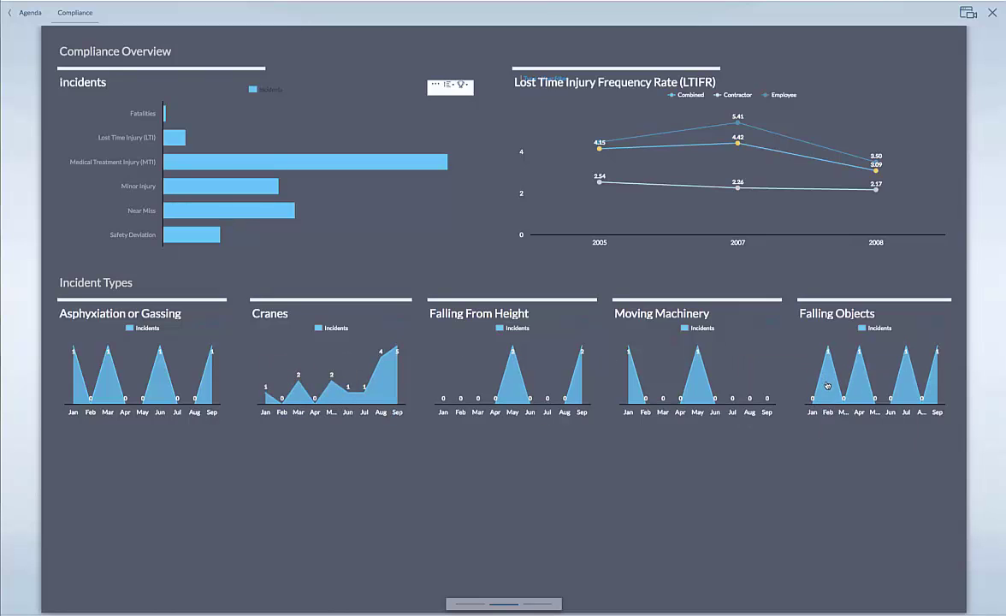
- Filter the Cranes chart to Feb–Jun, then move to the Incidents per Geo Location page
mouse_move(862, 384)
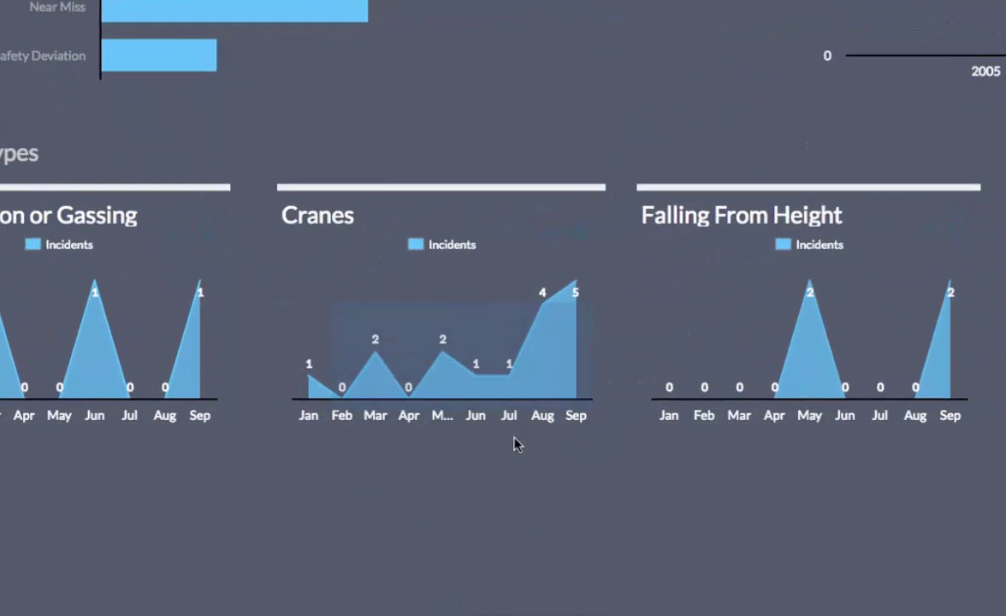
drag(341, 415, 472, 408)
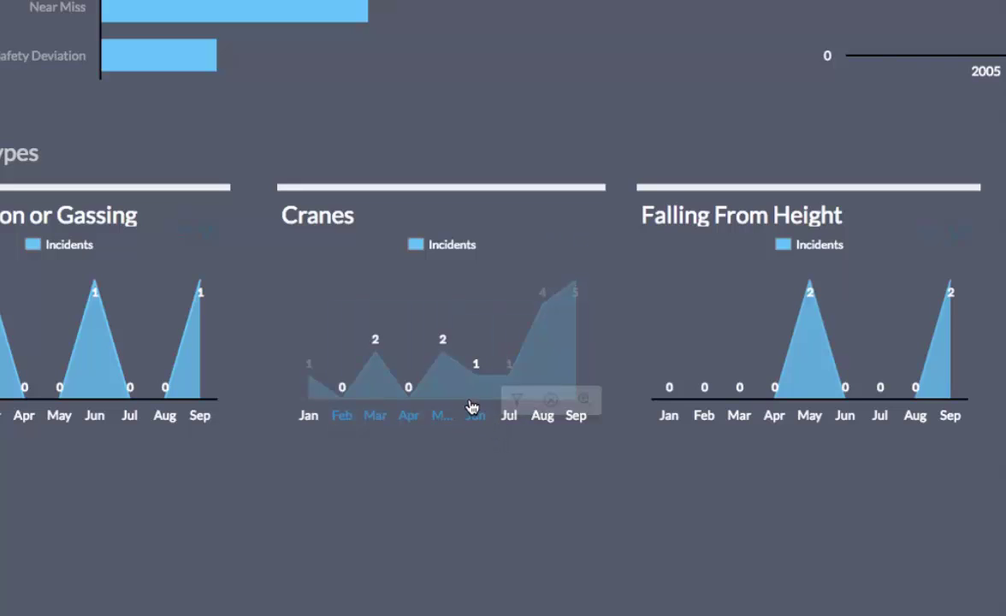
click(516, 400)
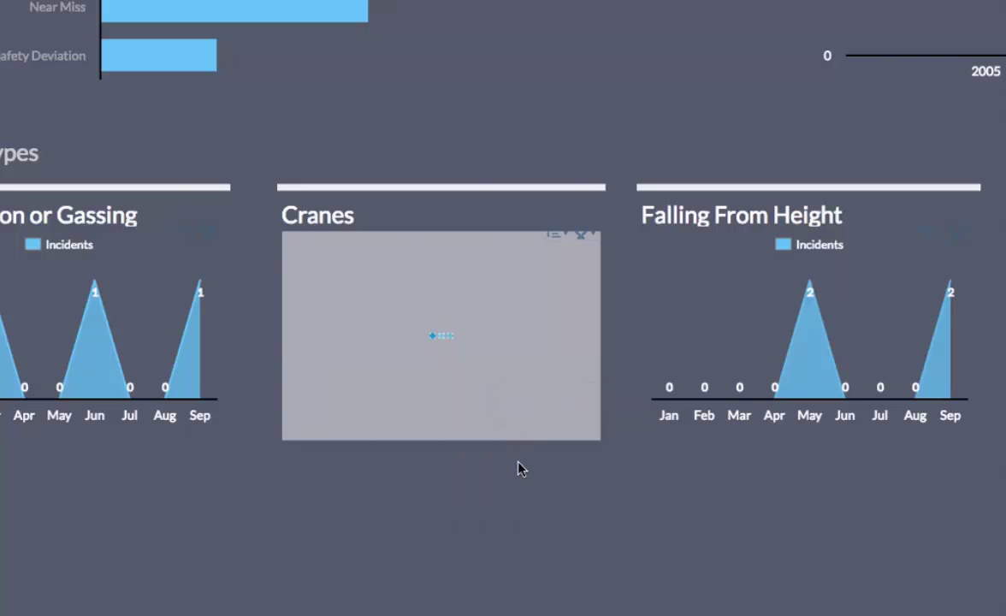
mouse_move(473, 395)
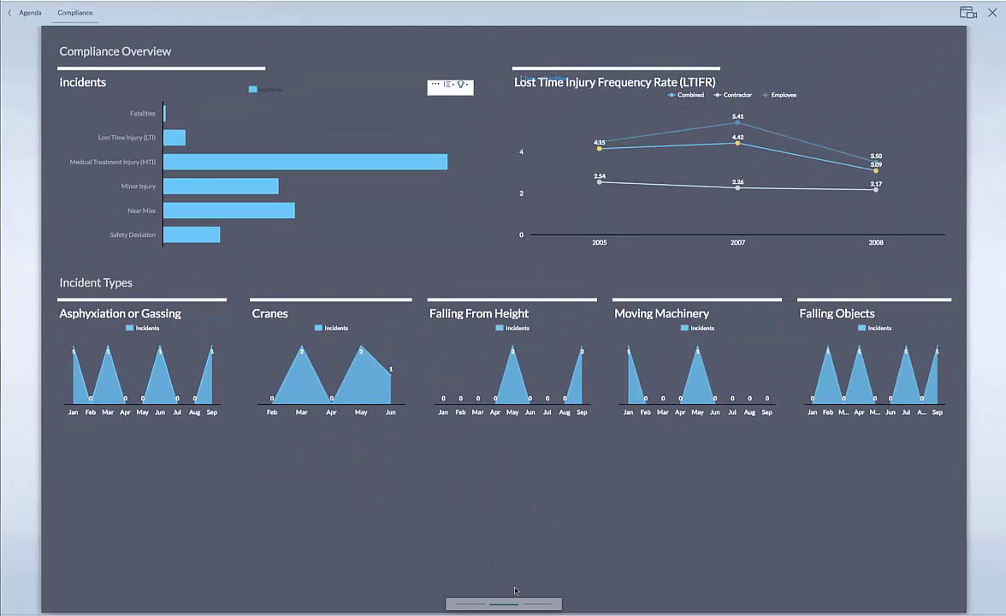
click(538, 600)
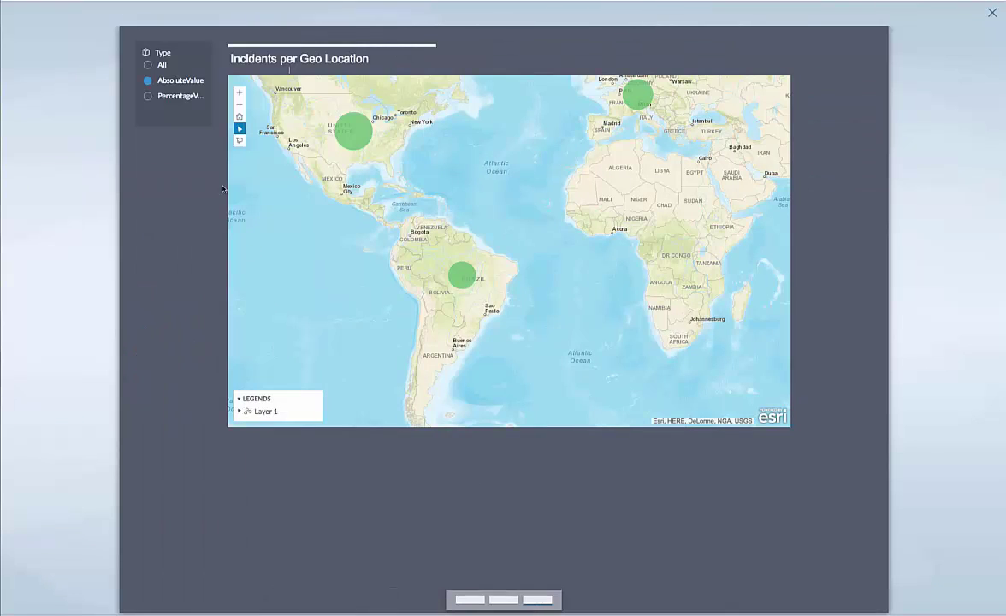
- Set the incident map's Type filter to All, then return to the main financial dashboard
click(148, 97)
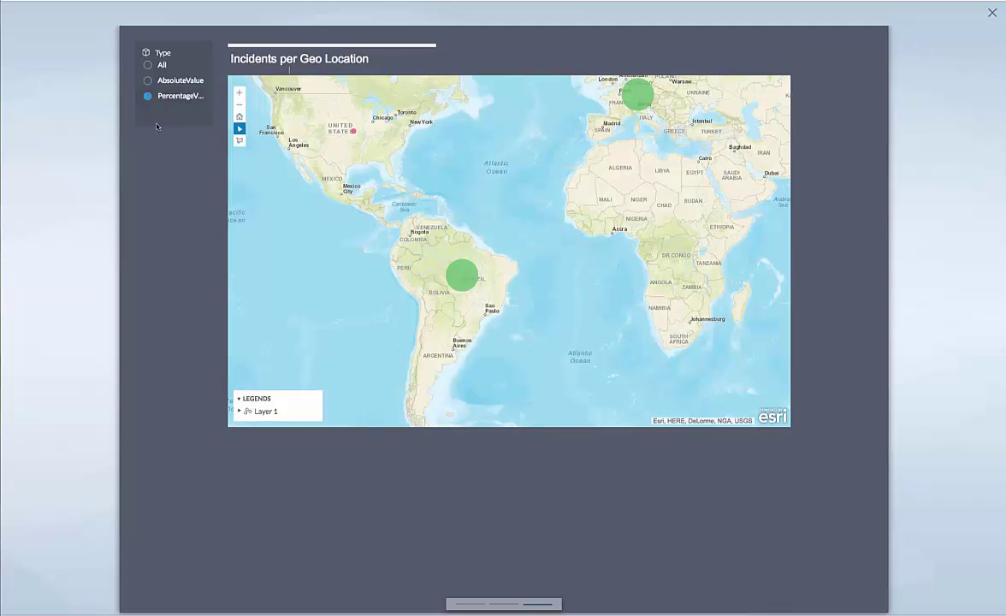
click(148, 65)
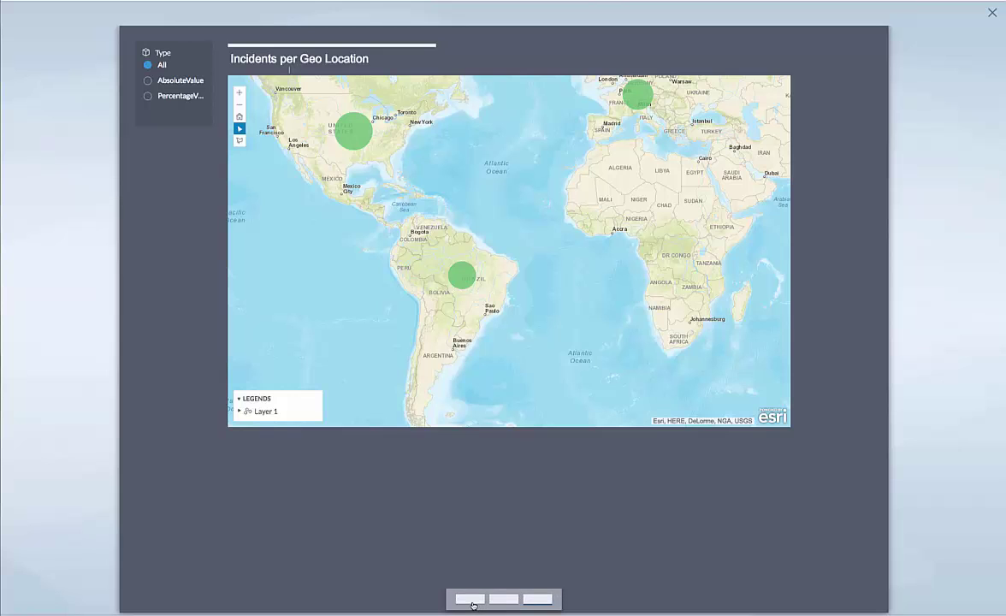
click(470, 600)
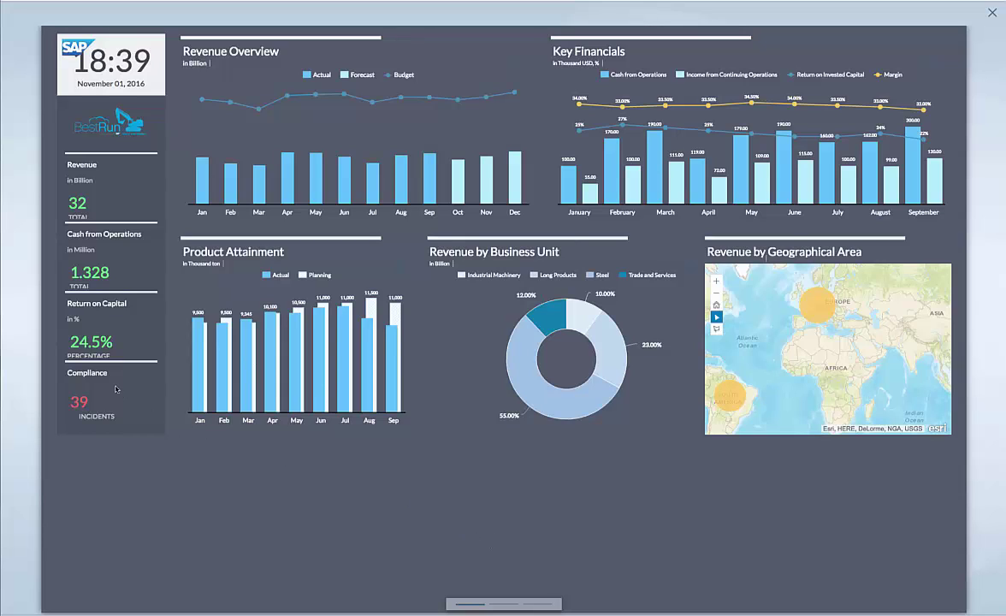
mouse_move(227, 383)
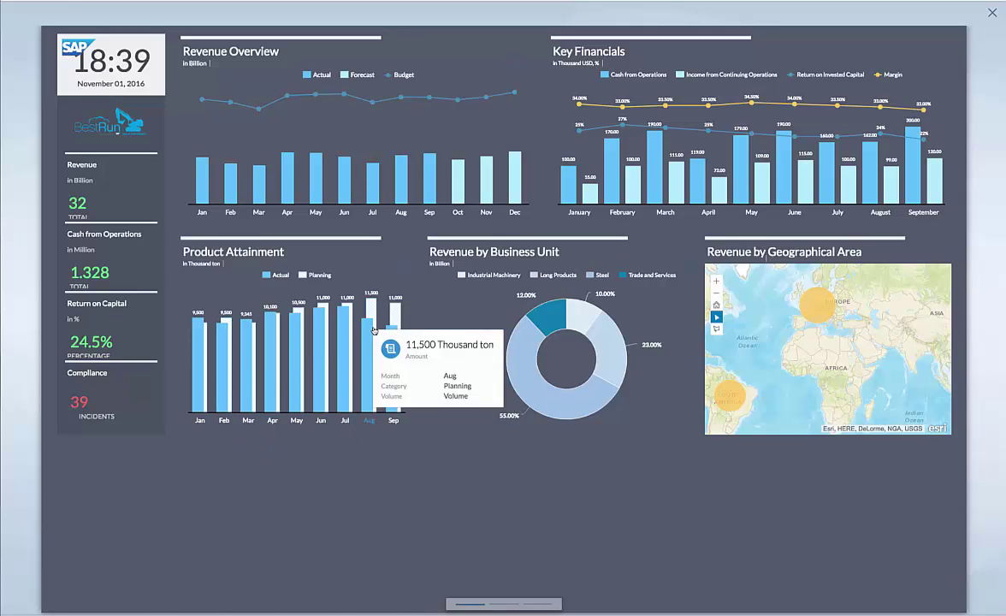
mouse_move(319, 274)
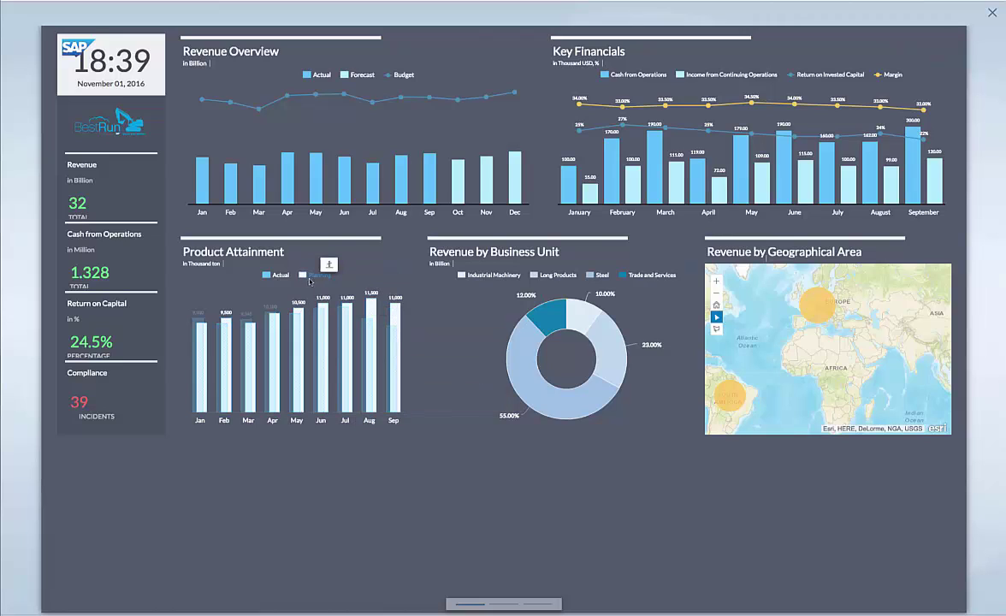
mouse_move(284, 279)
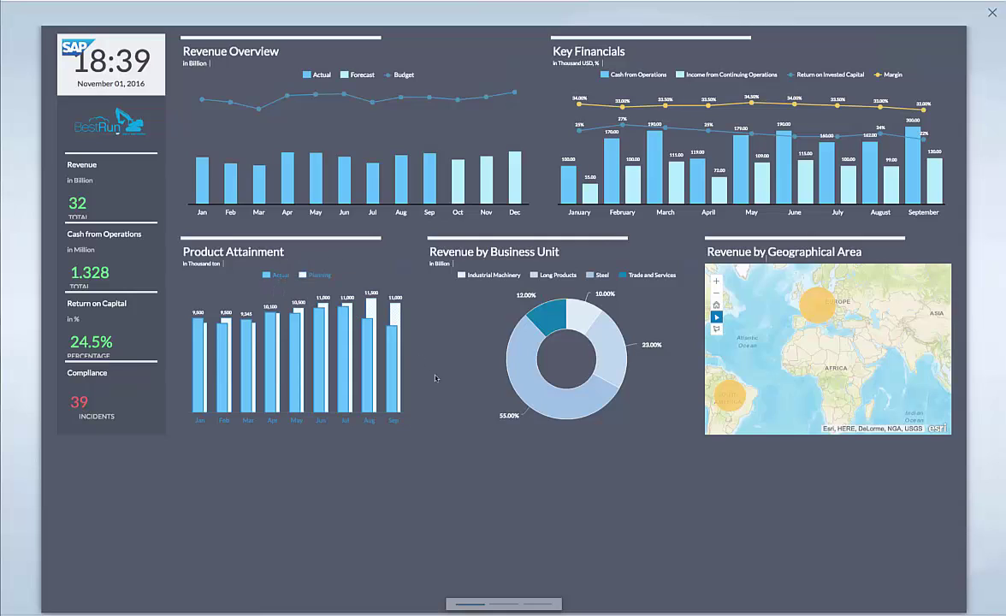
mouse_move(520, 374)
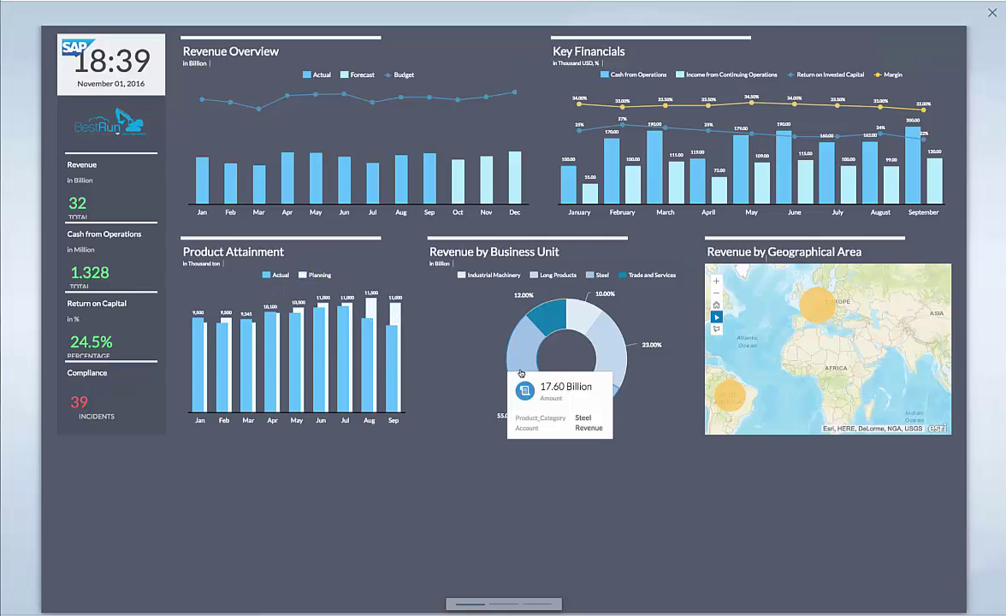
mouse_move(613, 371)
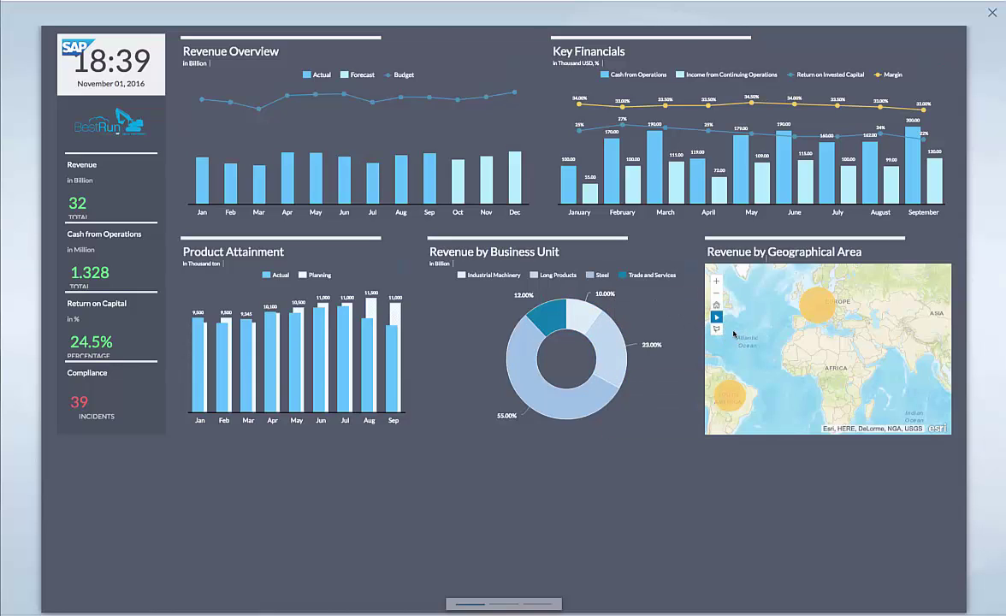
- Zoom the Revenue by Geographical Area map into central Europe, then return to Compliance Overview
click(718, 283)
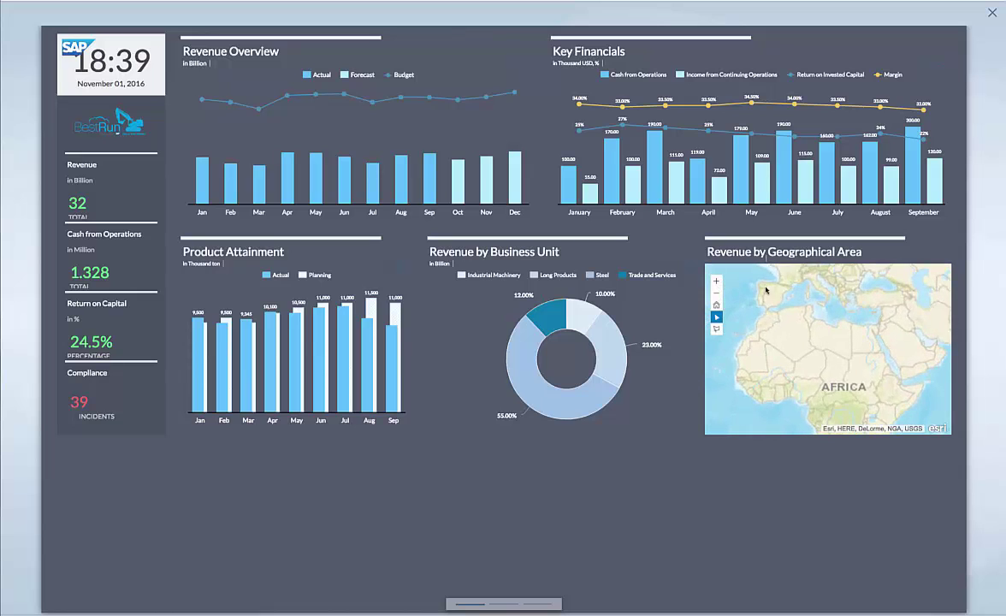
scroll(791, 371, up, 1)
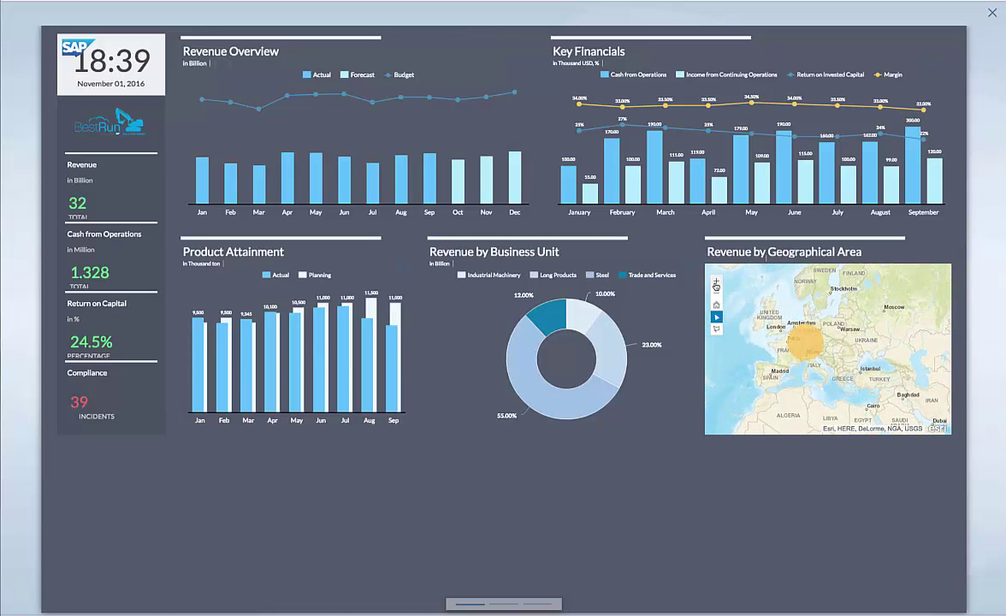
scroll(762, 330, up, 1)
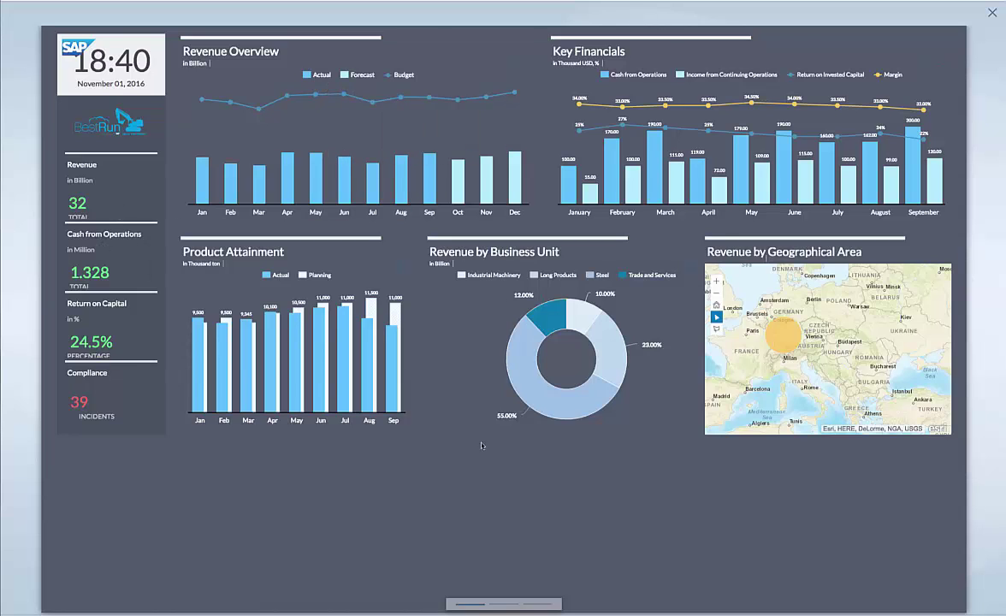
click(507, 600)
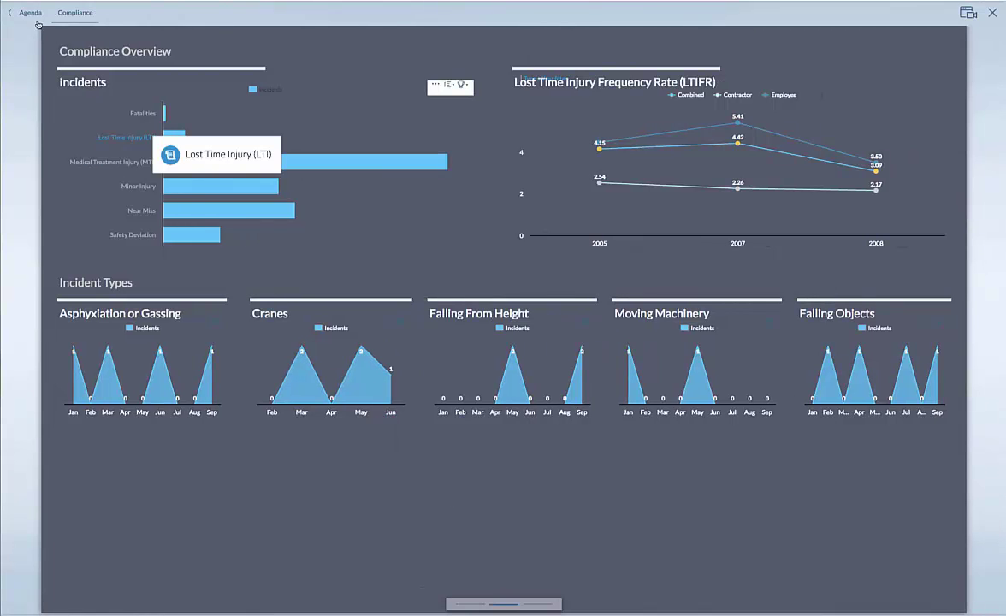
- Back on the agenda, collapse Compliance, expand Finance and open the Finance dashboard
click(33, 13)
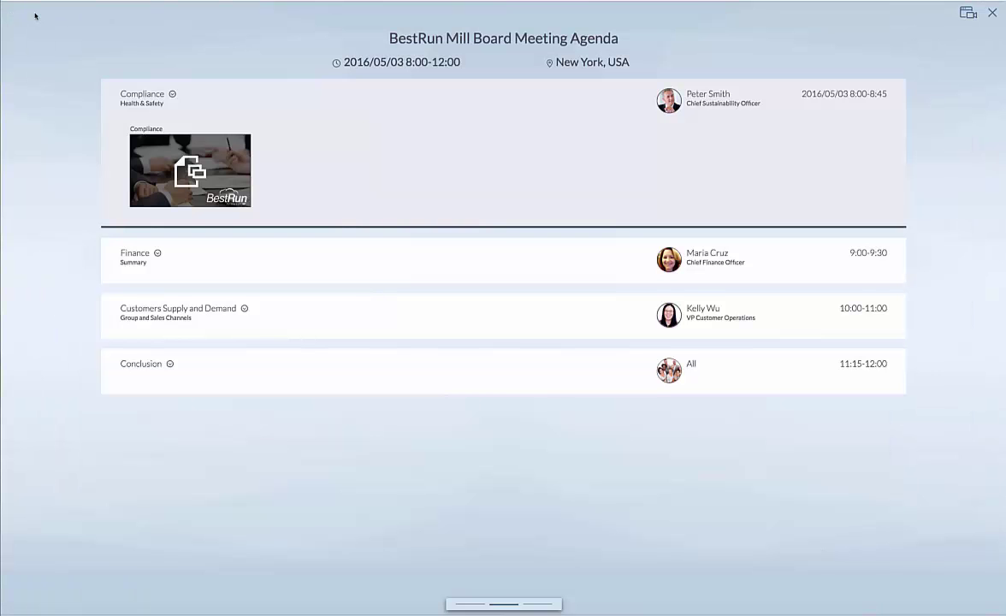
click(171, 94)
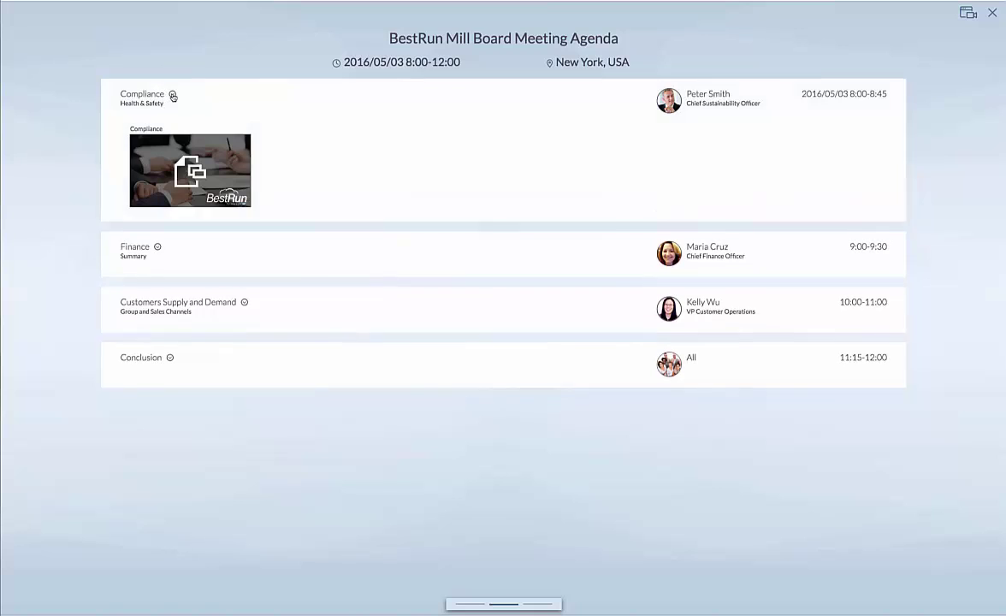
click(157, 150)
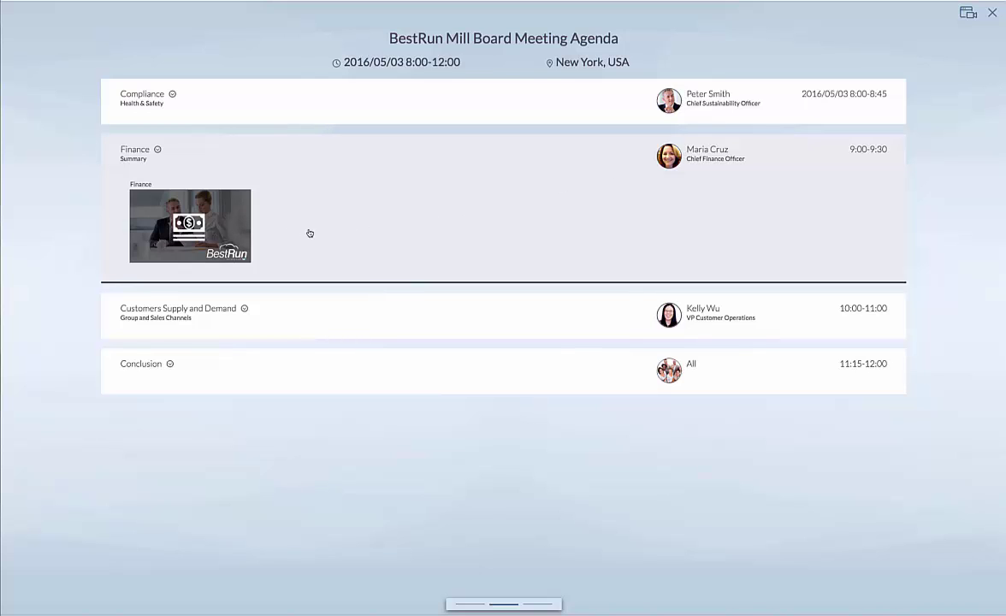
click(234, 224)
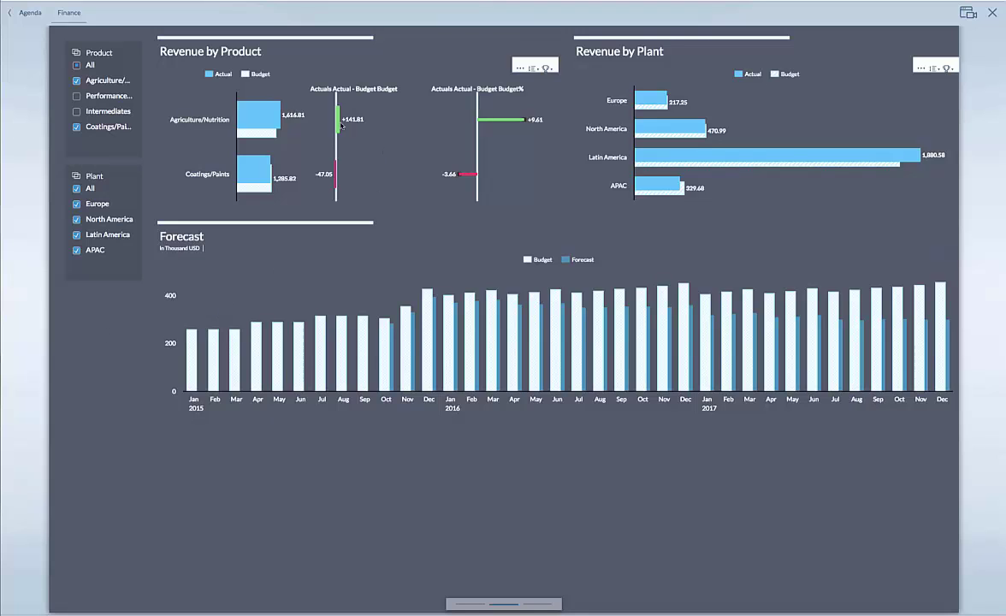
- Add Performance Materials to the Product filter and remove Latin America from the Plant filter
mouse_move(336, 174)
mouse_move(346, 124)
mouse_move(505, 122)
click(76, 96)
click(76, 235)
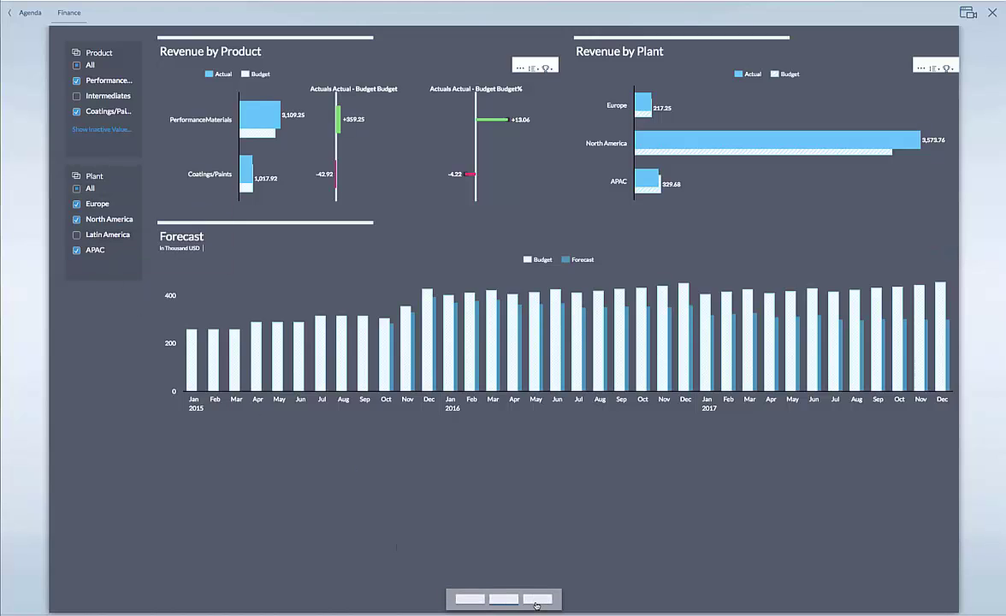
- Open the Budget vs Forecast simulation, expanding 2016 into quarters and Q2 into Apr–Jun
click(538, 599)
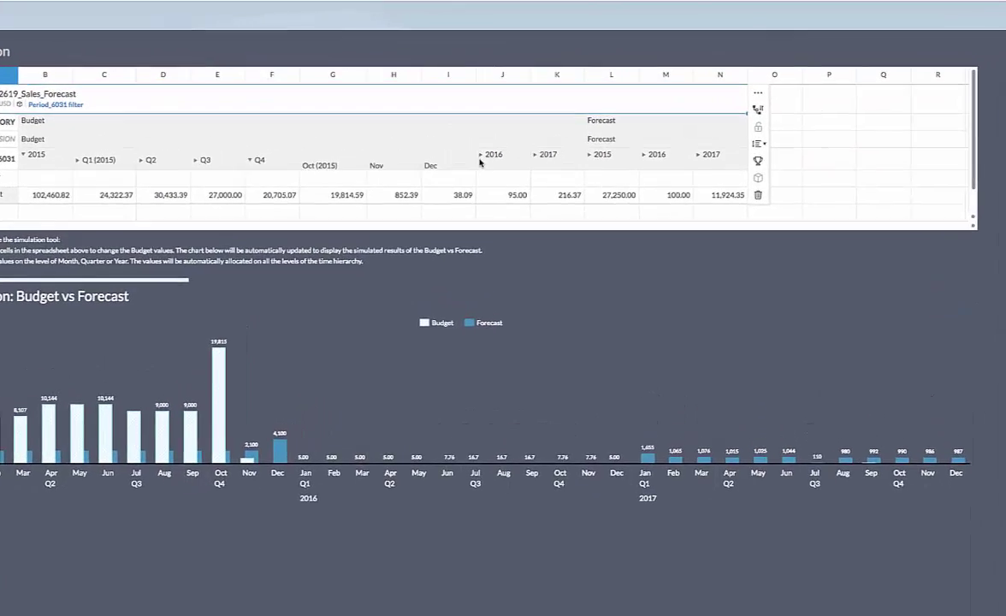
click(459, 172)
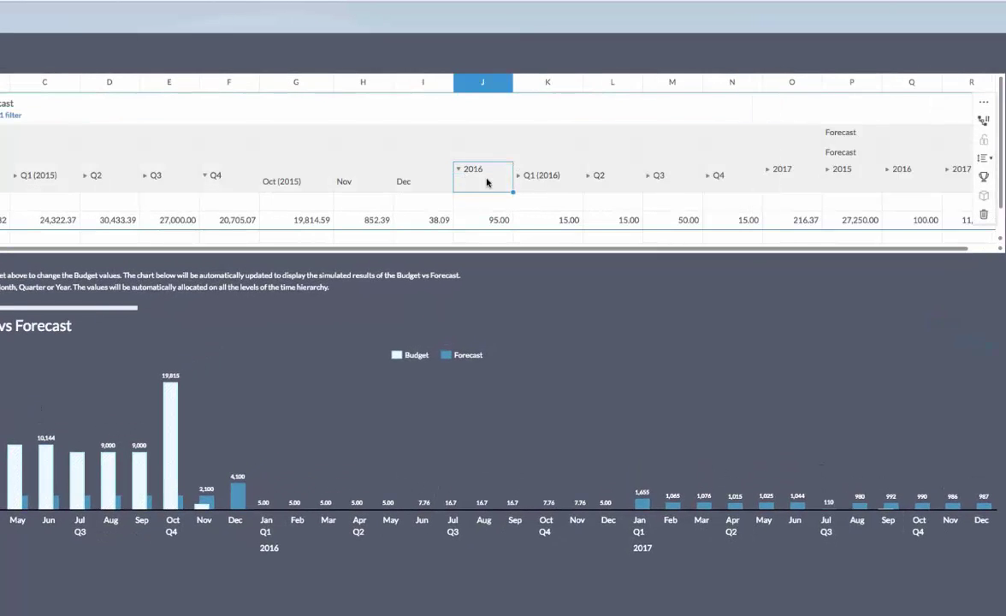
click(590, 182)
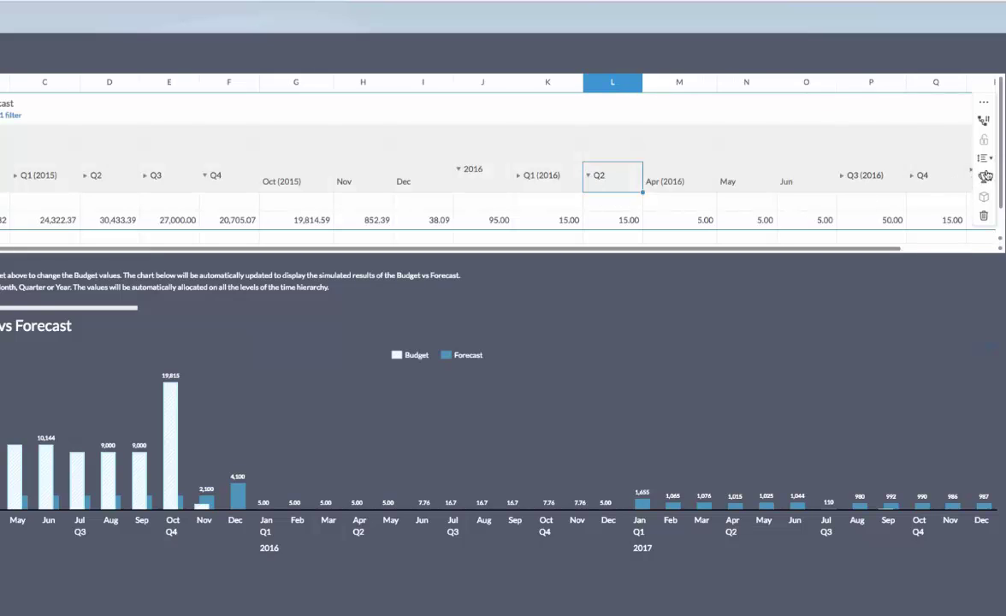
scroll(1003, 182, down, 1)
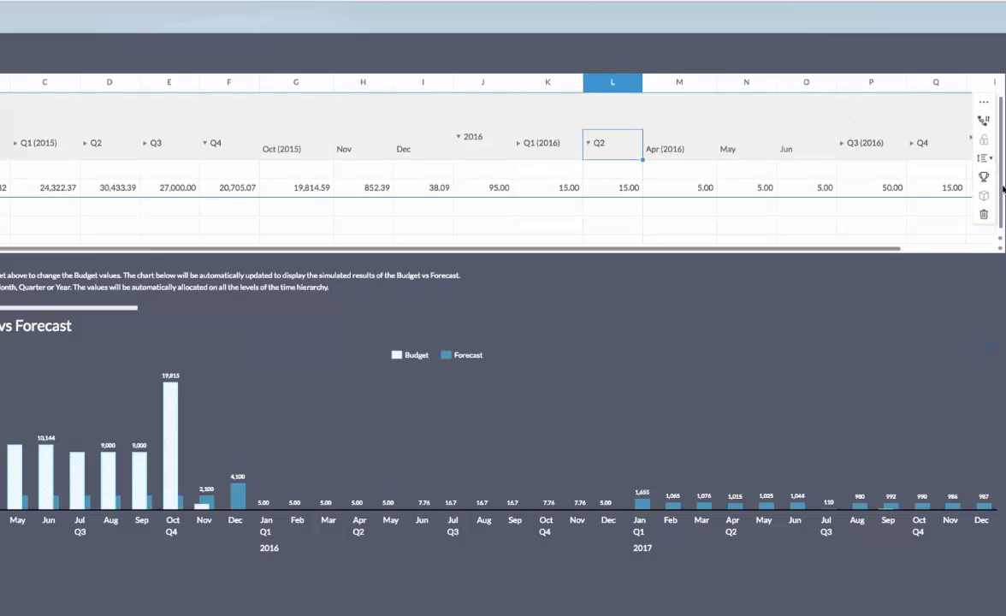
click(686, 189)
- Set the Apr 2016 budget to 25000, then revise it to 60000 (shown as 60.00)
click(686, 189)
click(687, 187)
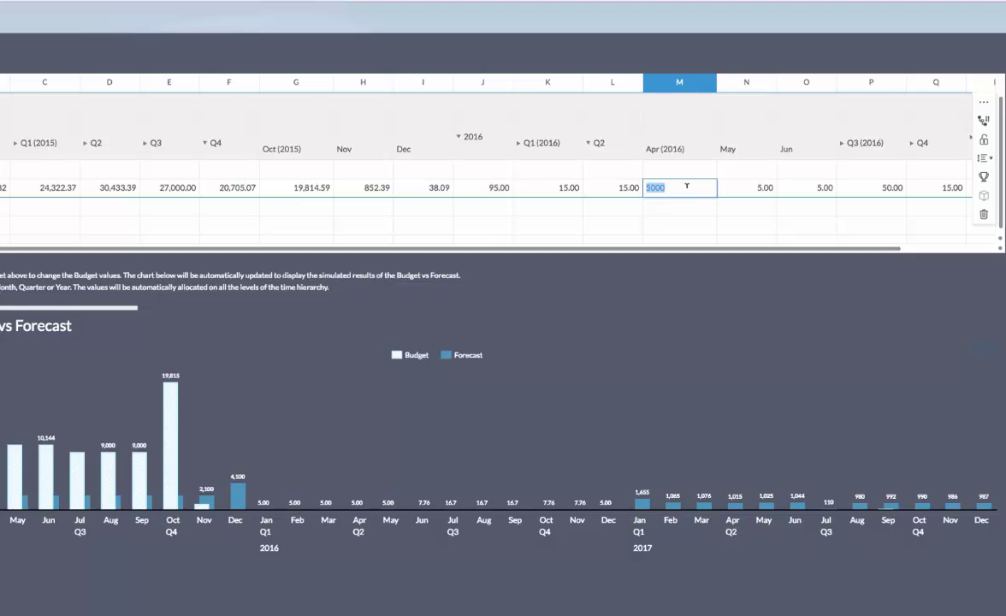
text(25000)
key(Return)
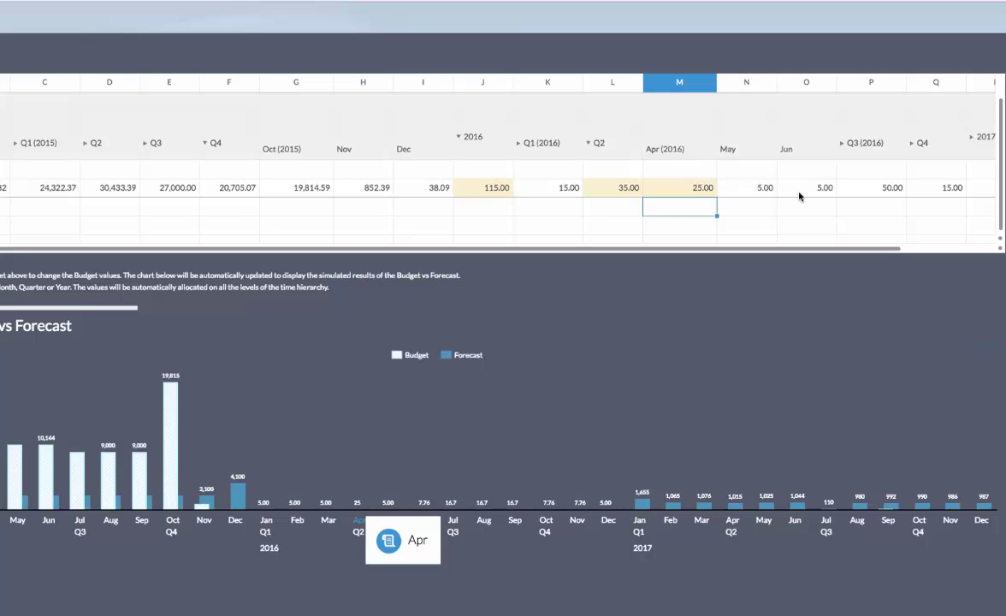
click(700, 187)
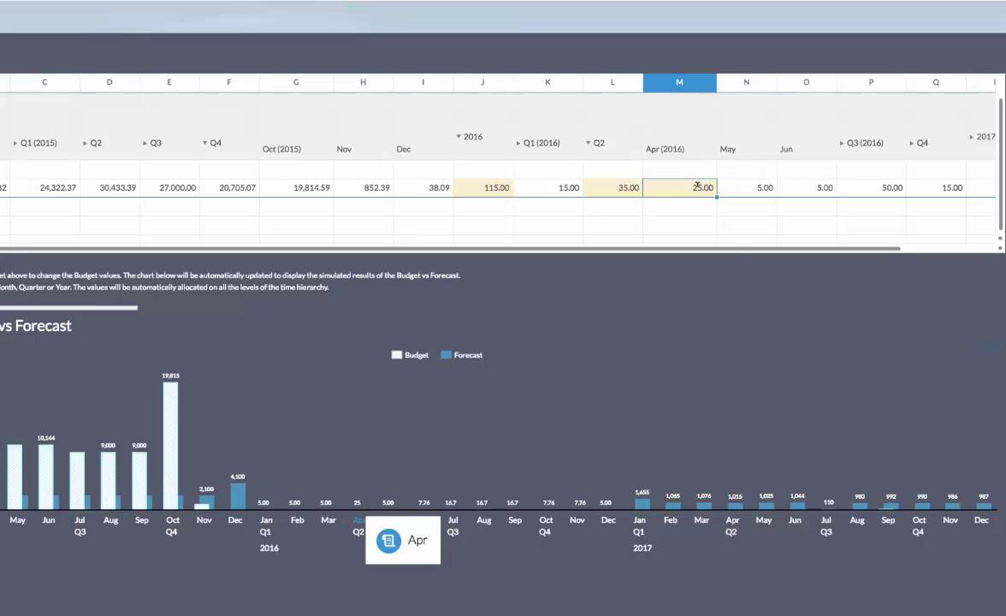
click(700, 187)
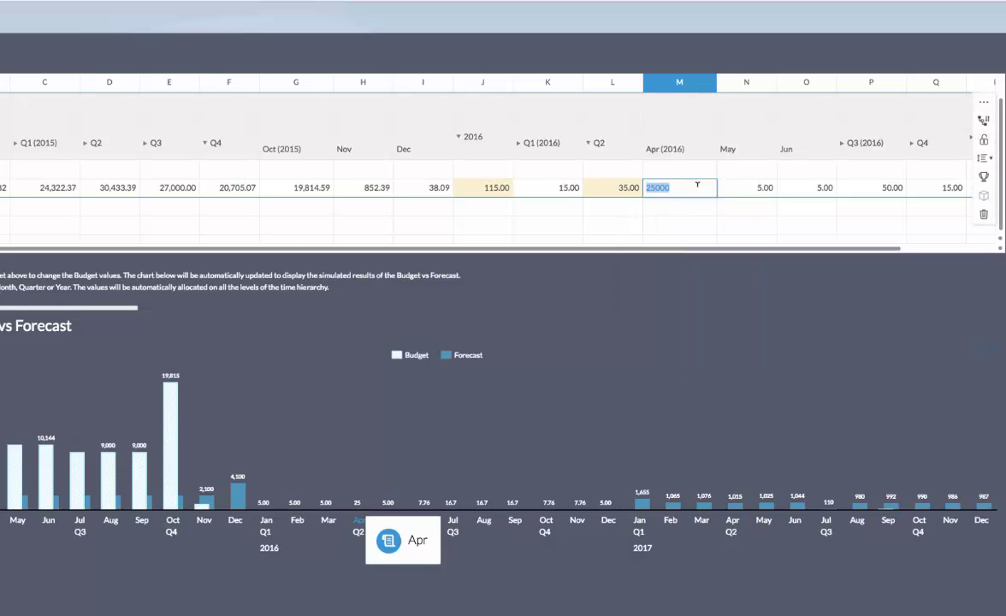
text(60000)
key(Return)
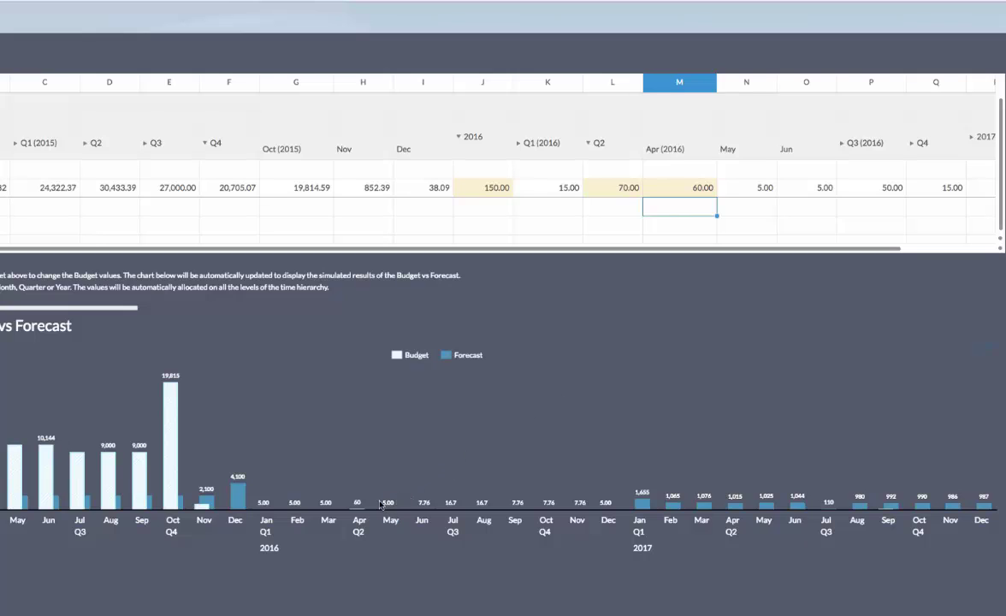
- Scroll right to the 2017 forecast and expand Q1 (2017) into its months
mouse_move(359, 507)
drag(886, 249, 945, 250)
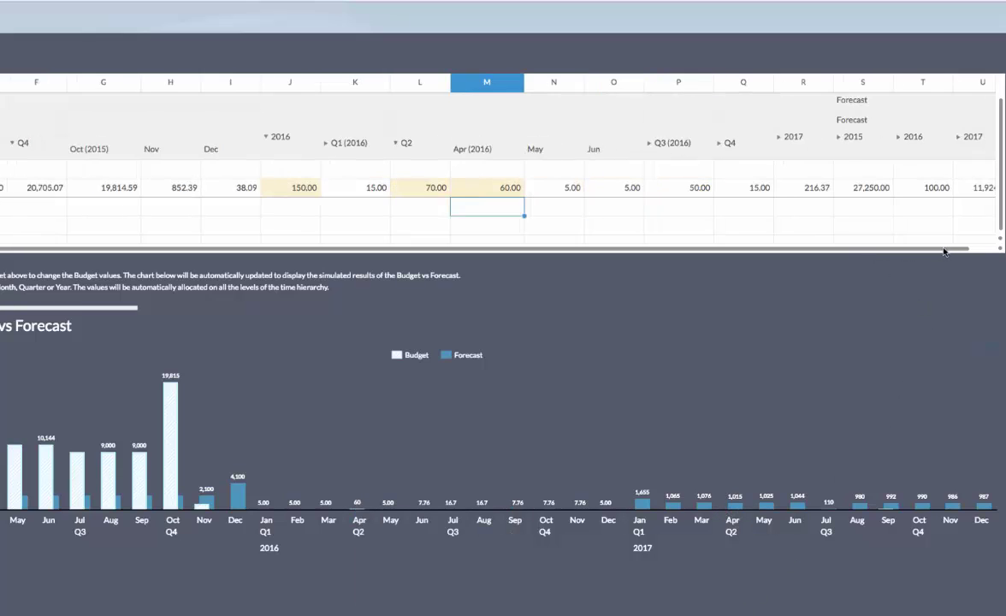
click(898, 139)
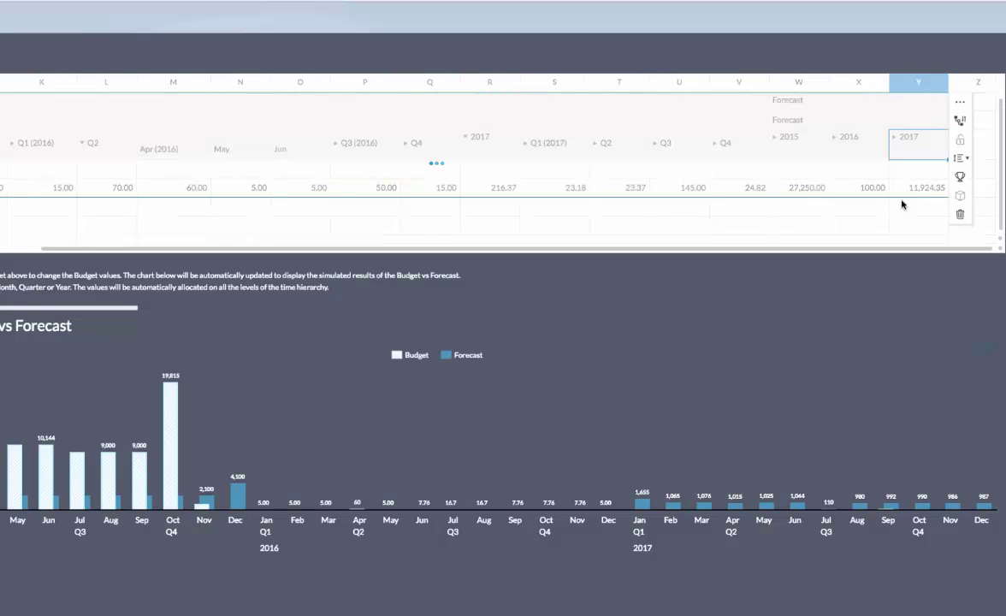
drag(855, 249, 911, 247)
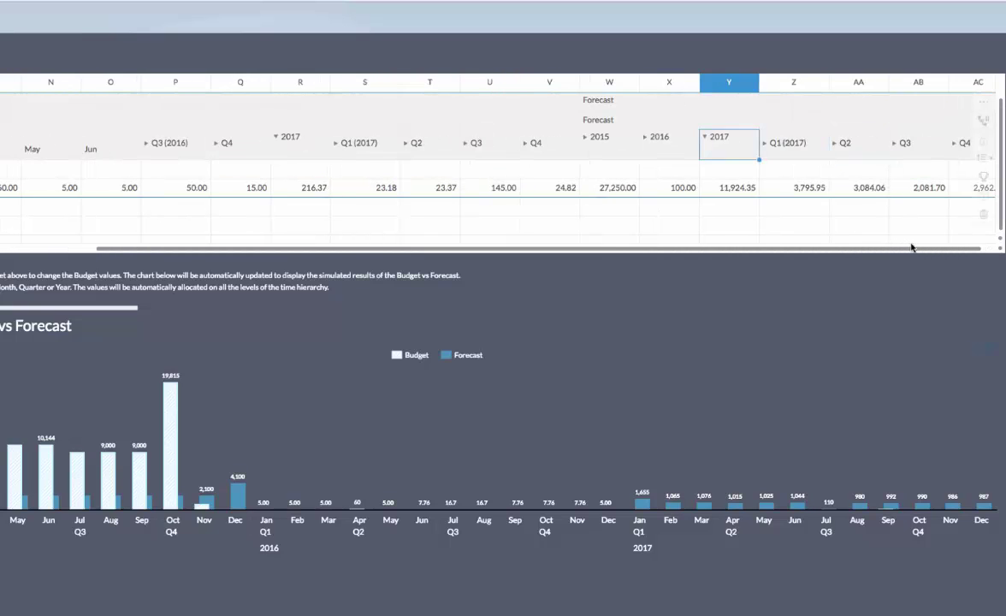
click(704, 143)
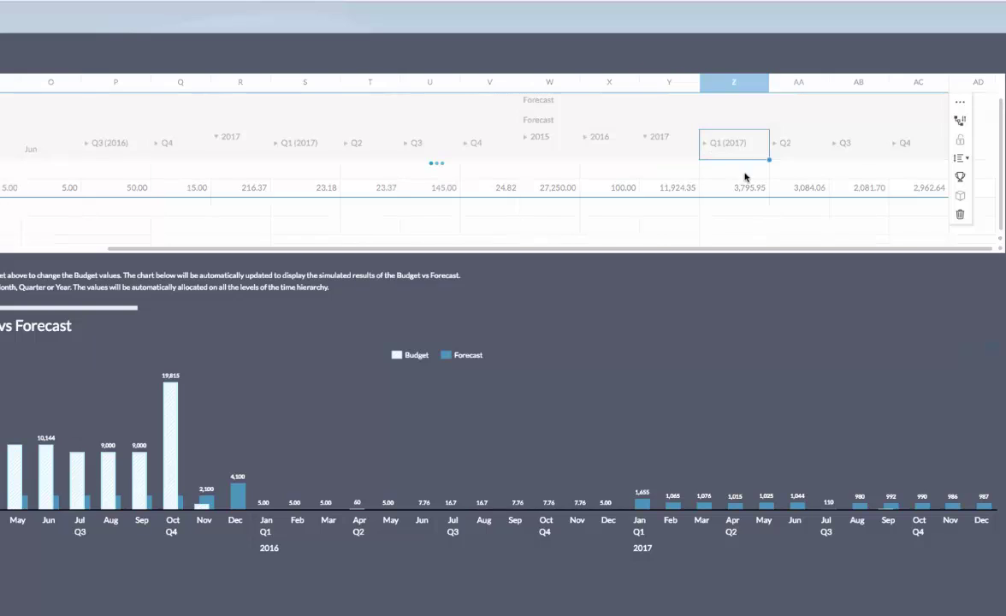
click(704, 143)
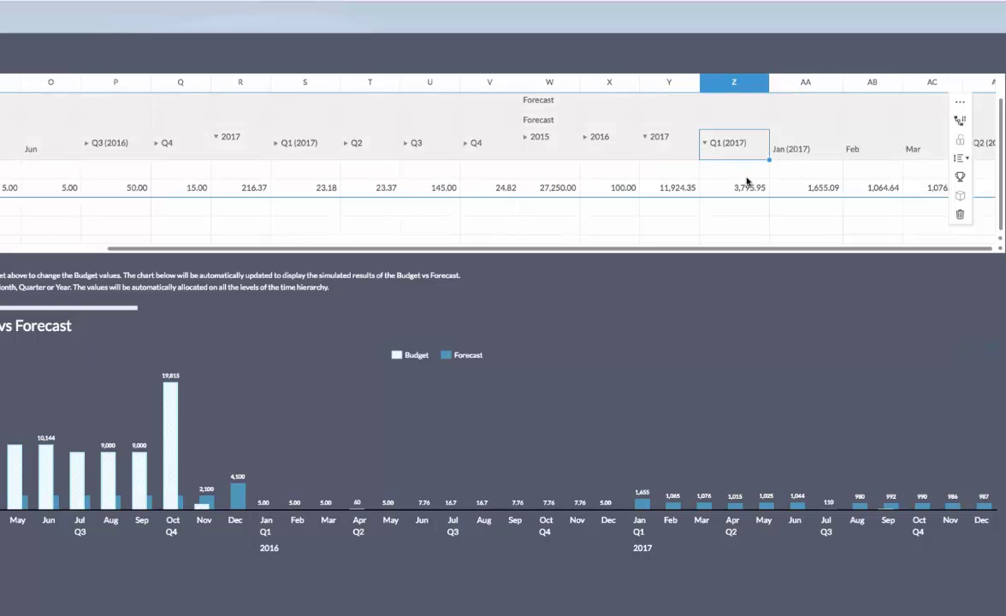
- Change the Feb 2017 forecast's leading 1 to 4, making it 4,064.64
click(881, 188)
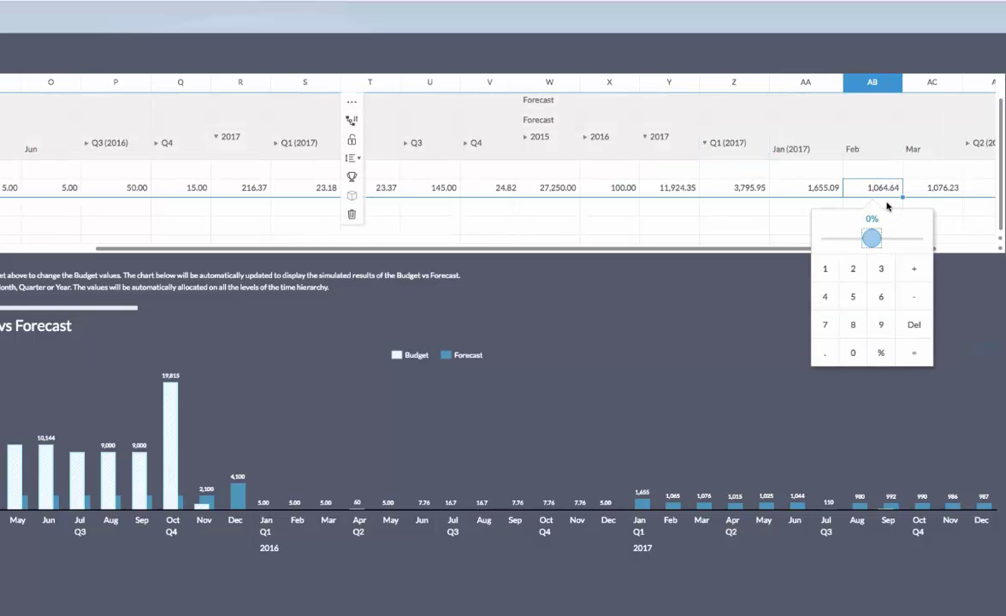
click(885, 187)
double_click(885, 187)
key(End)
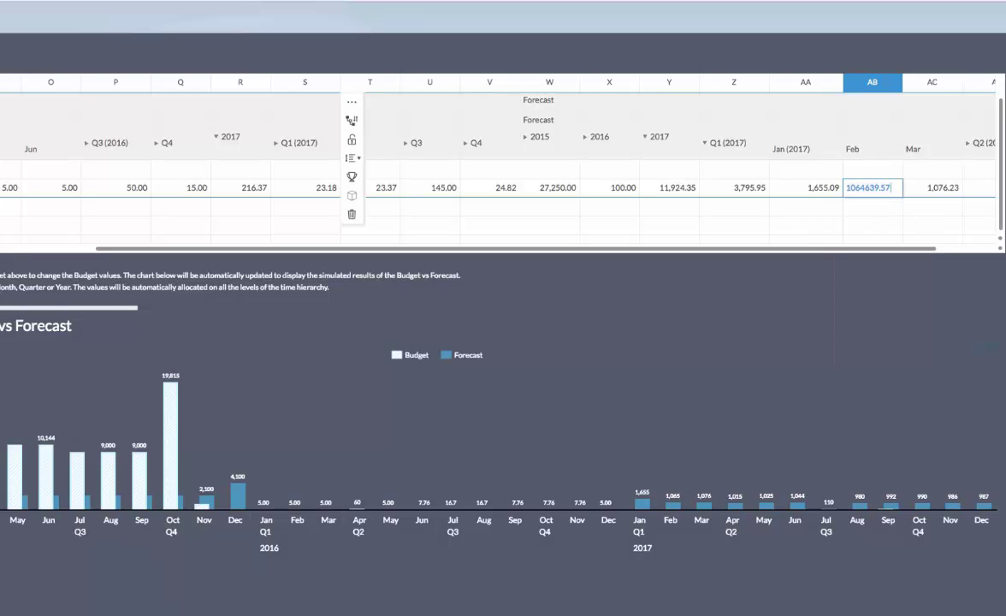
key(BackSpace)
text(4)
key(End)
key(Return)
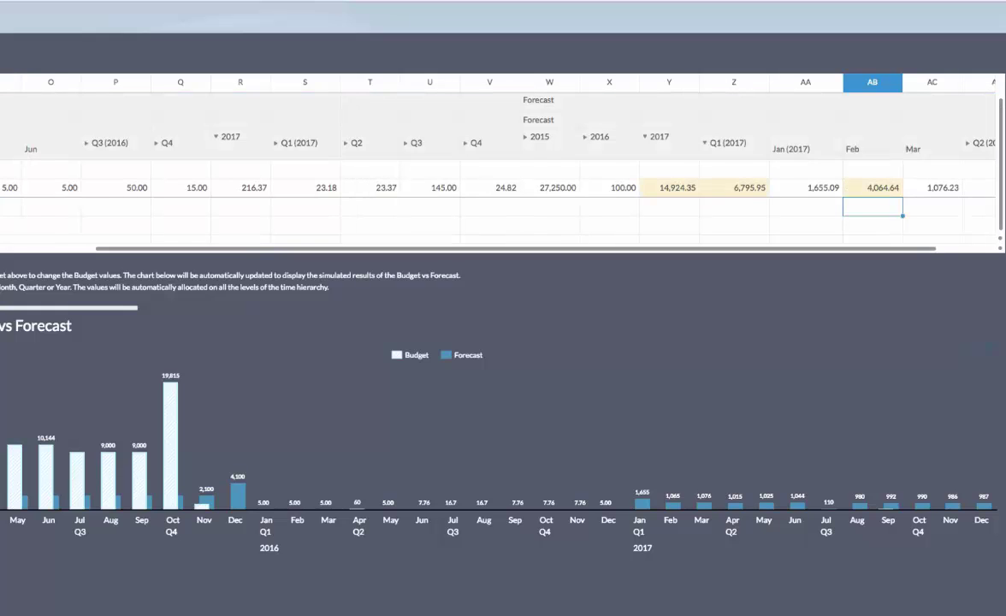